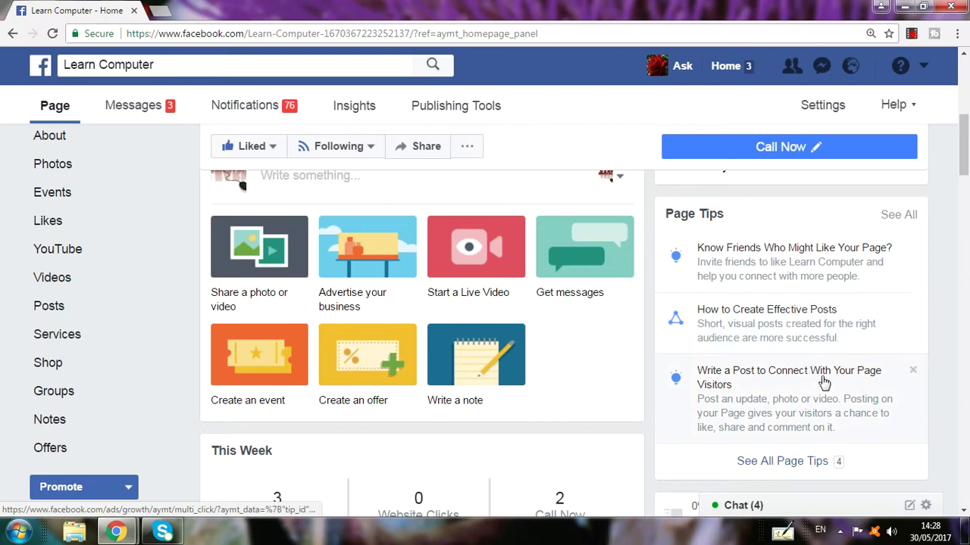
pyautogui.click(964, 516)
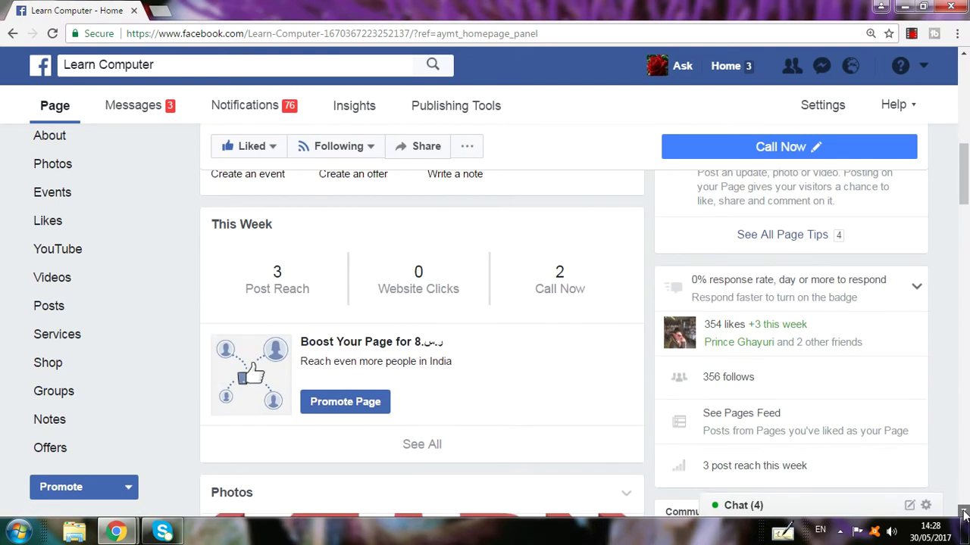
pyautogui.moveTo(964, 515); pyautogui.dragTo(964, 515)
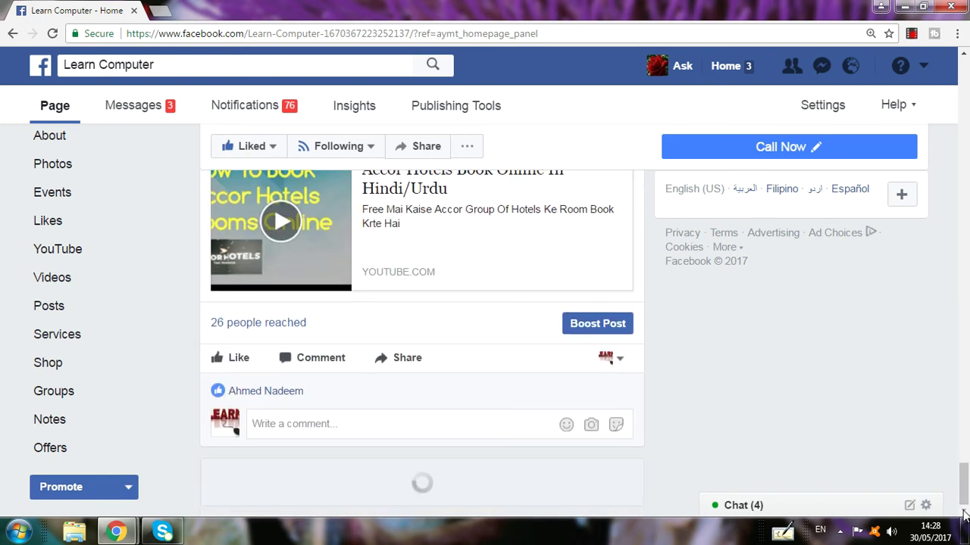
pyautogui.moveTo(965, 516); pyautogui.dragTo(965, 515)
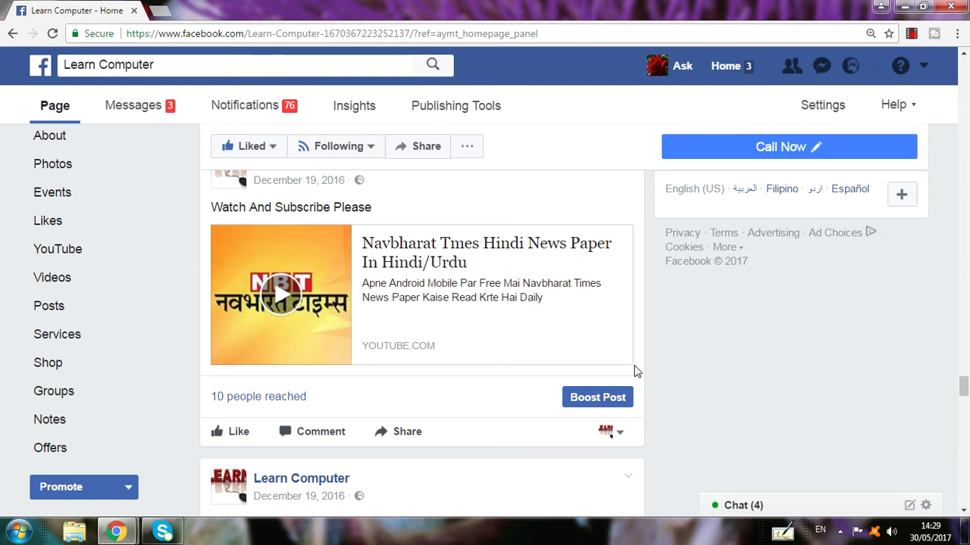
pyautogui.click(160, 11)
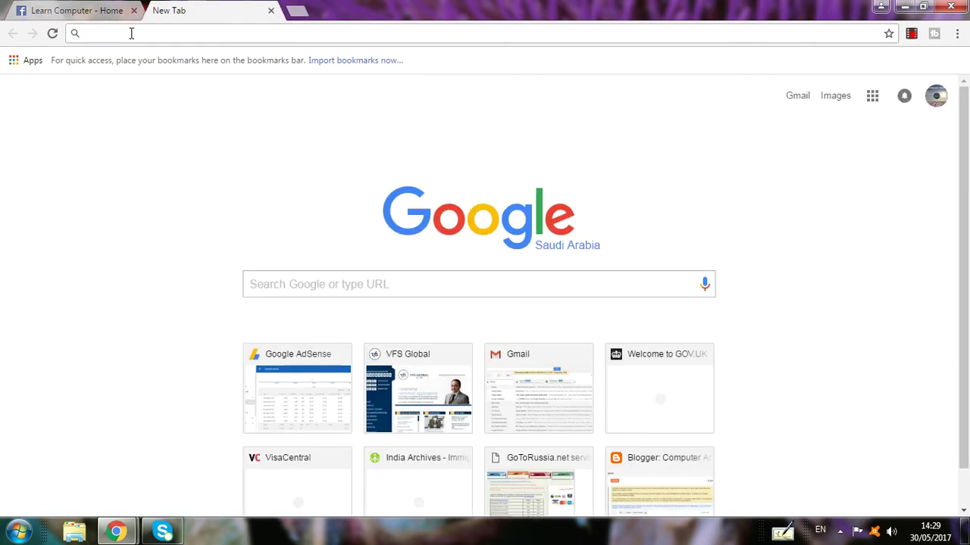
pyautogui.write('vfs')
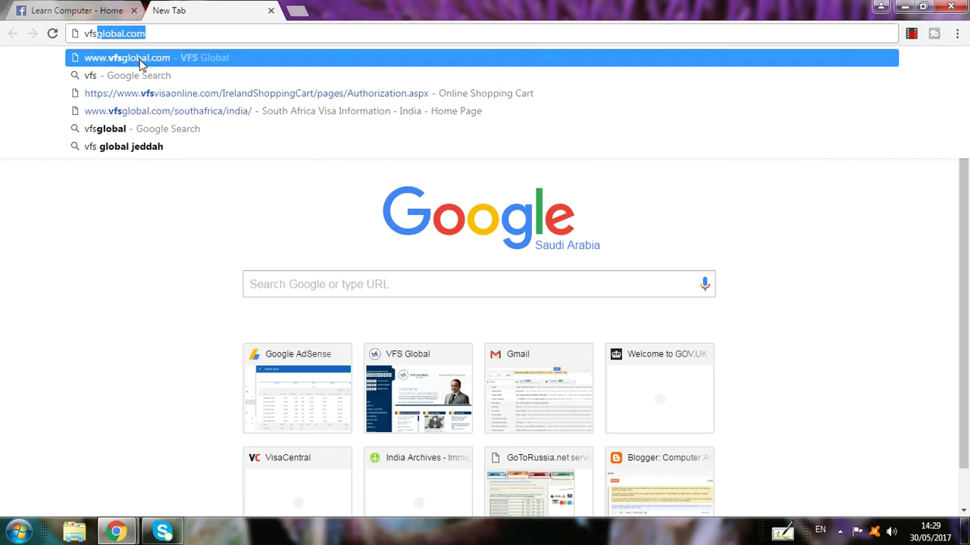
pyautogui.click(141, 64)
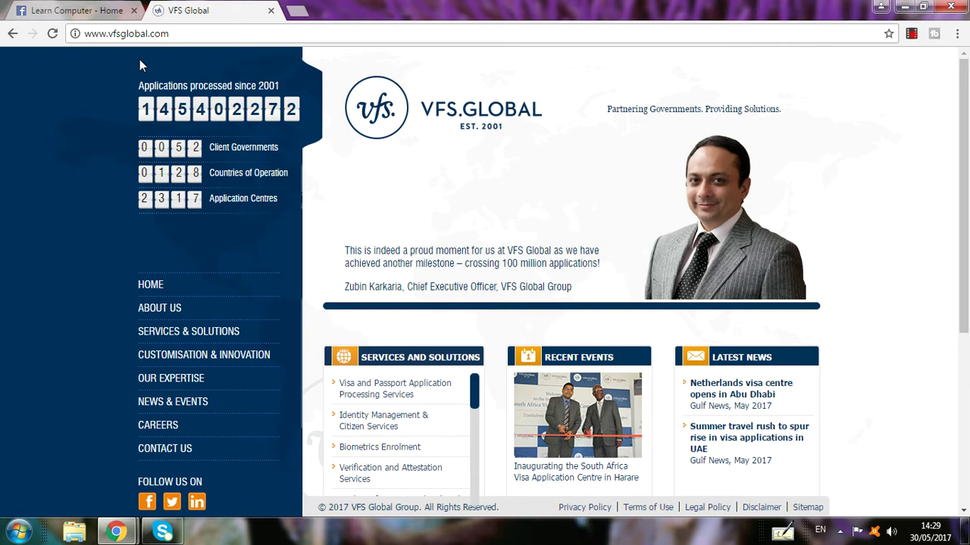
# Choose Australia as the visiting country and India as the resident country, then submit with GO.
pyautogui.moveTo(964, 155); pyautogui.dragTo(966, 317)
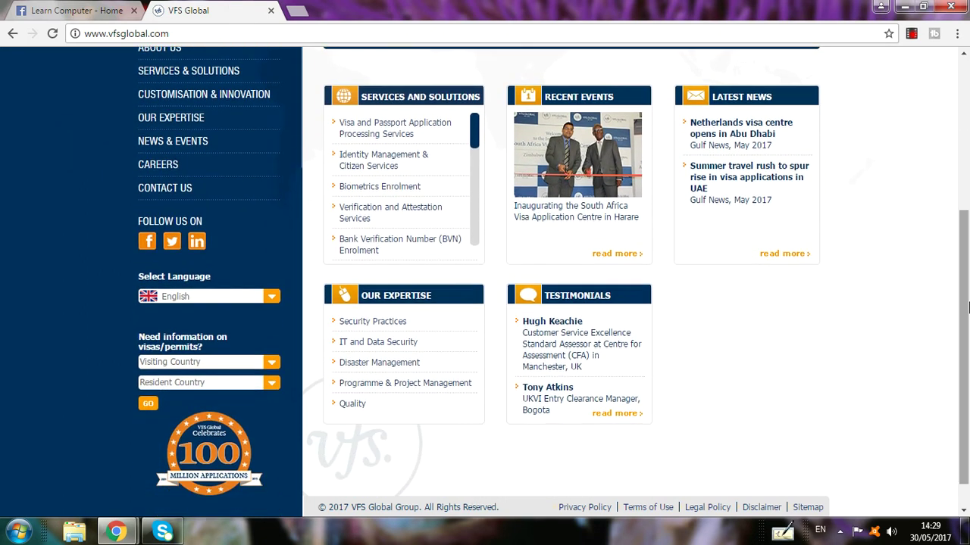
pyautogui.click(271, 368)
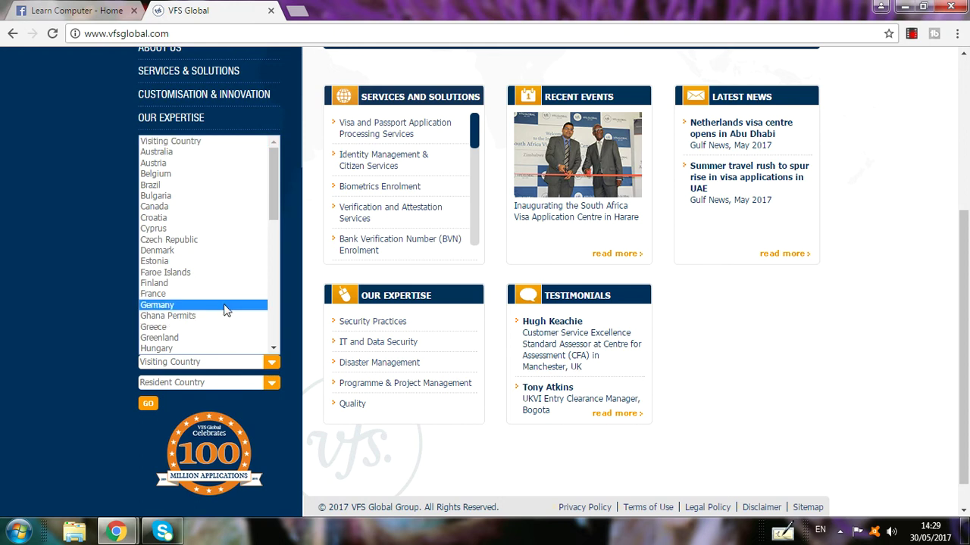
pyautogui.click(182, 155)
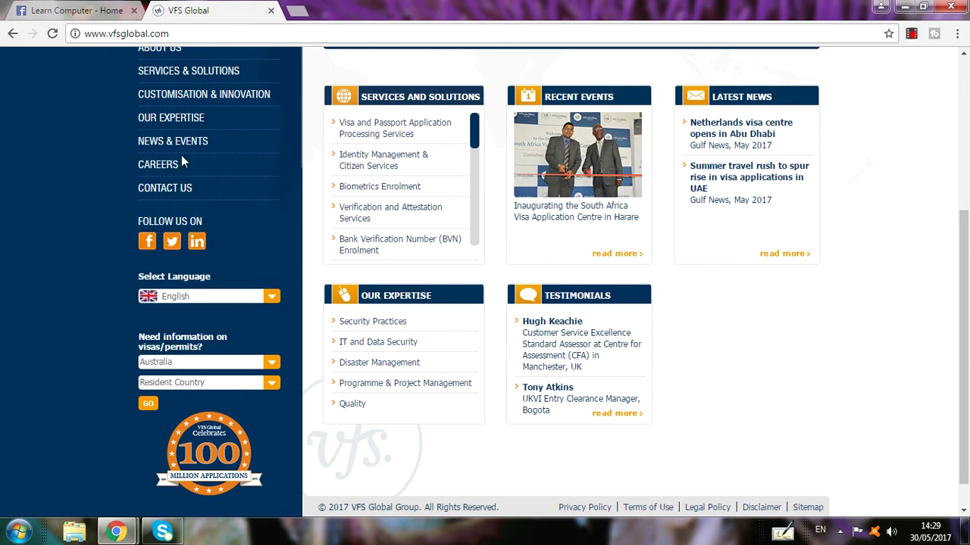
pyautogui.click(204, 384)
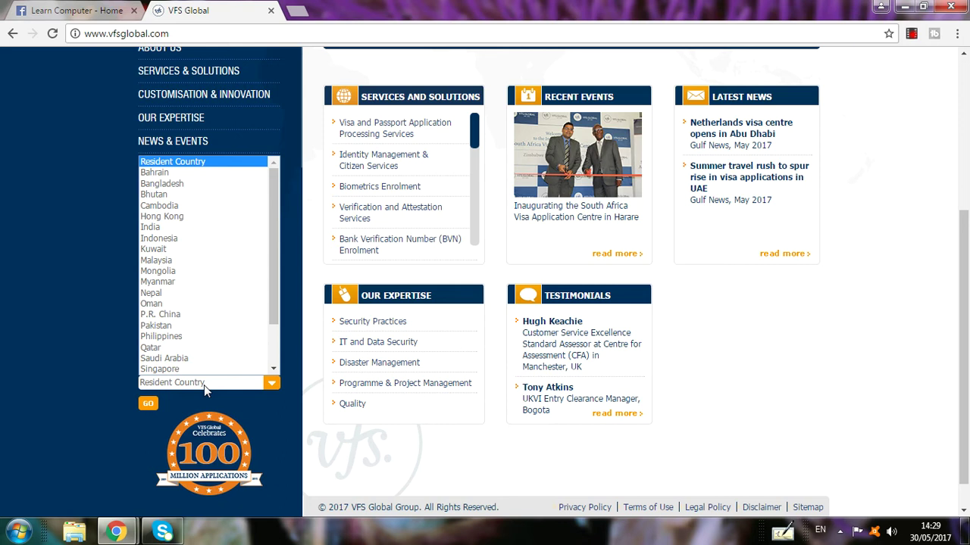
pyautogui.press('Up')
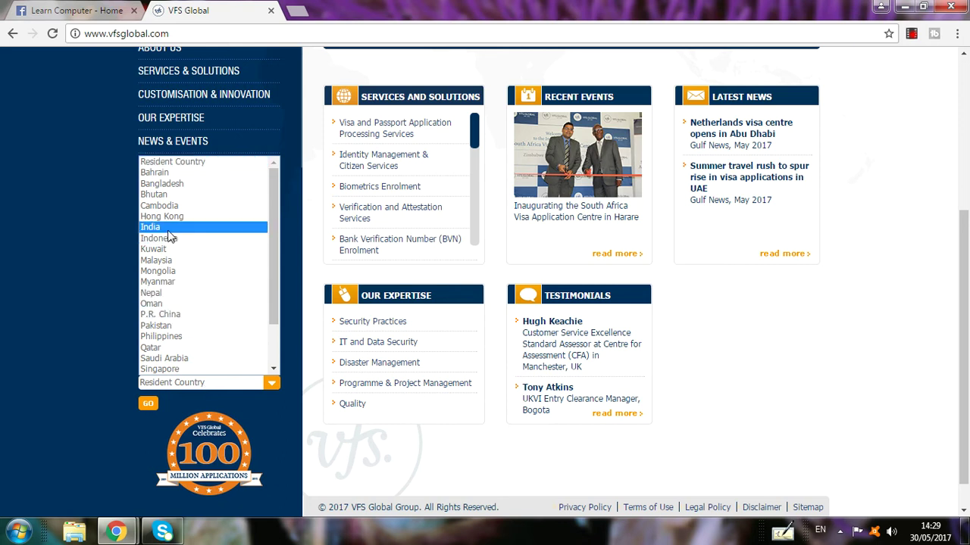
pyautogui.press('Up')
pyautogui.press('Up')
pyautogui.press('Up')
pyautogui.press('Up')
pyautogui.press('Up')
pyautogui.press('Up')
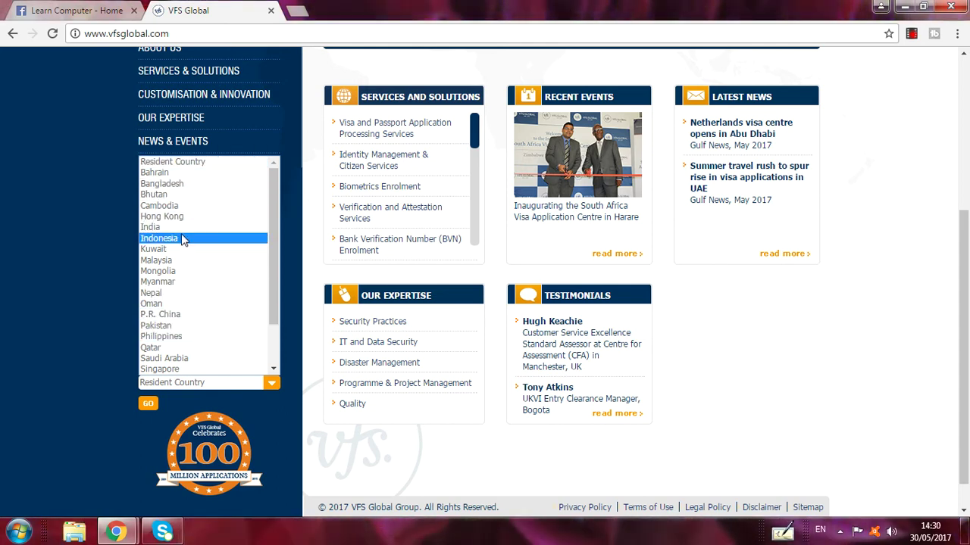
pyautogui.click(163, 227)
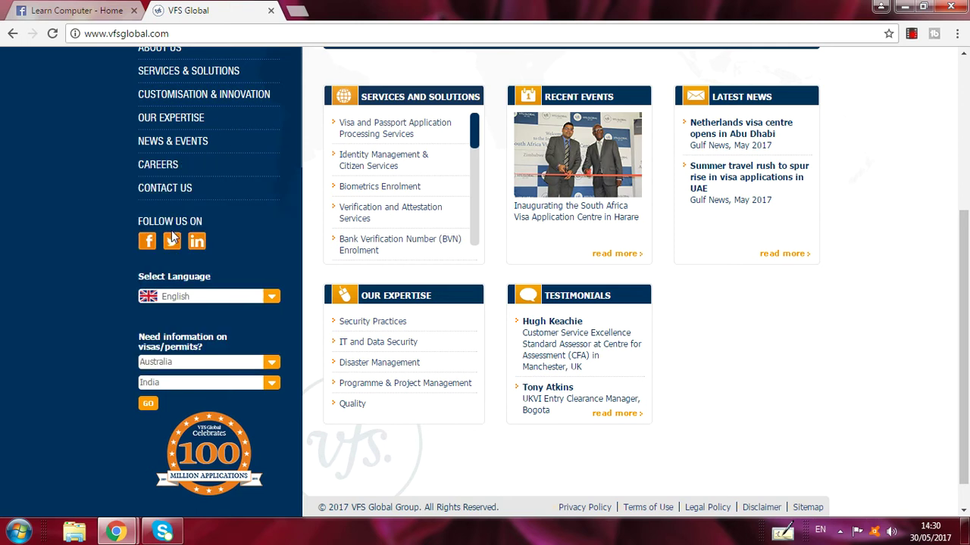
pyautogui.click(143, 408)
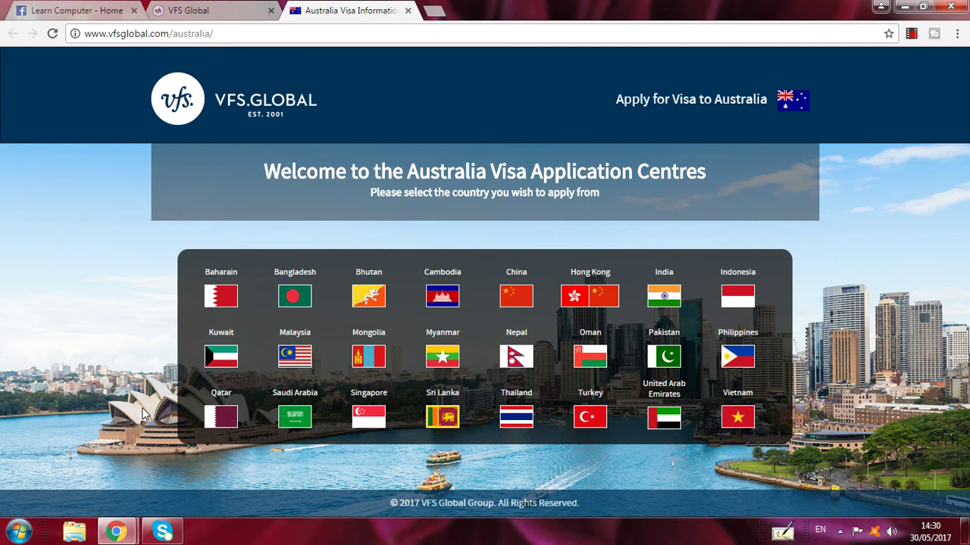
# Open the Australia visa site for applicants from India.
pyautogui.click(663, 311)
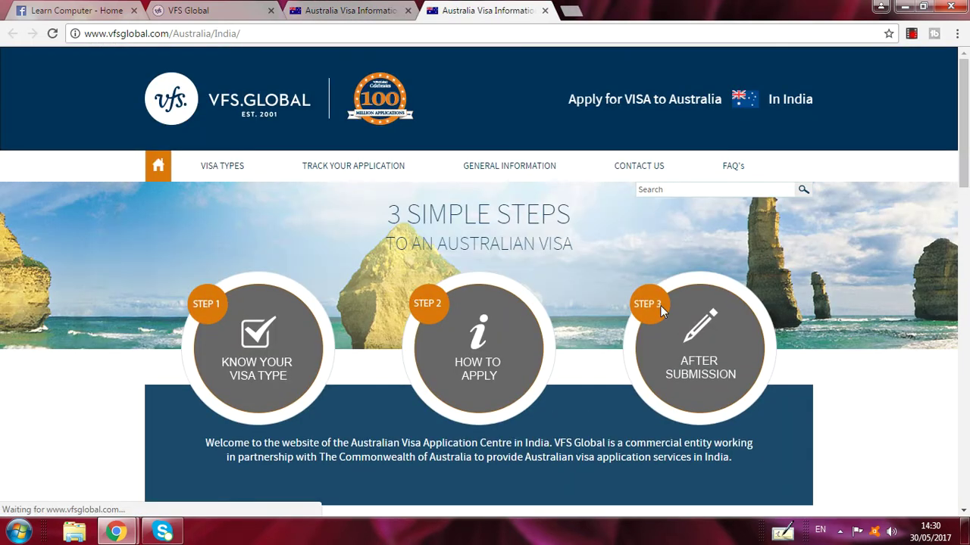
pyautogui.moveTo(964, 76); pyautogui.dragTo(967, 161)
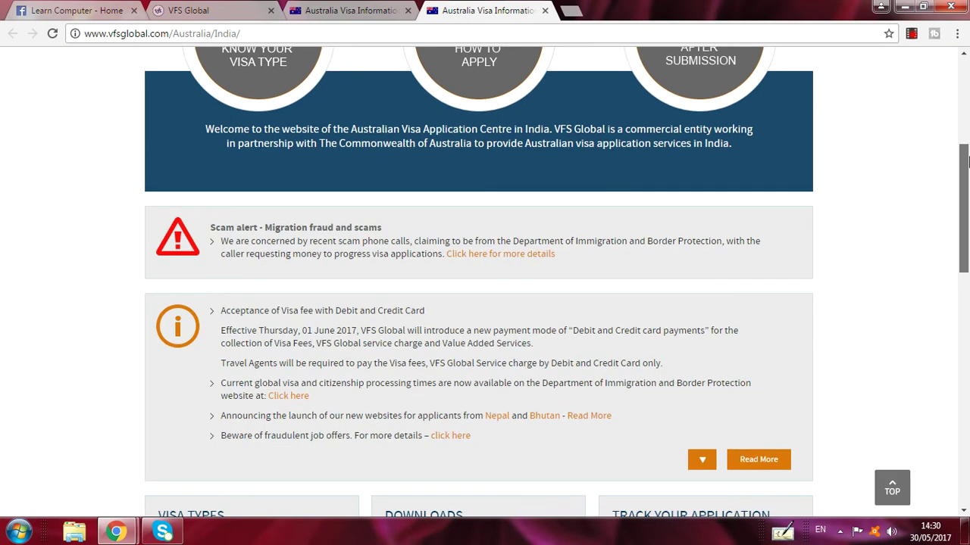
pyautogui.moveTo(967, 161); pyautogui.dragTo(968, 134)
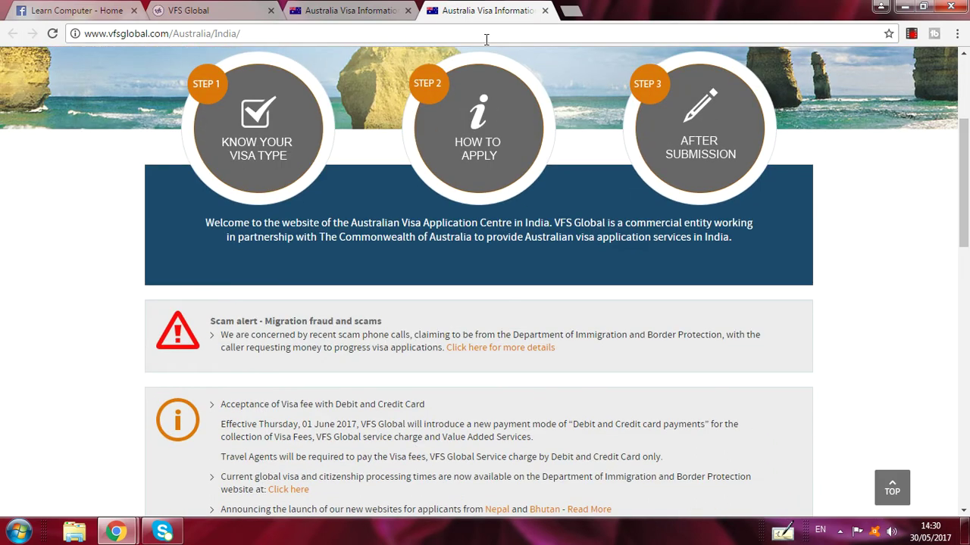
# Open Know Your Visa Type and scroll to the Tourist, Transit, Student category links.
pyautogui.click(231, 146)
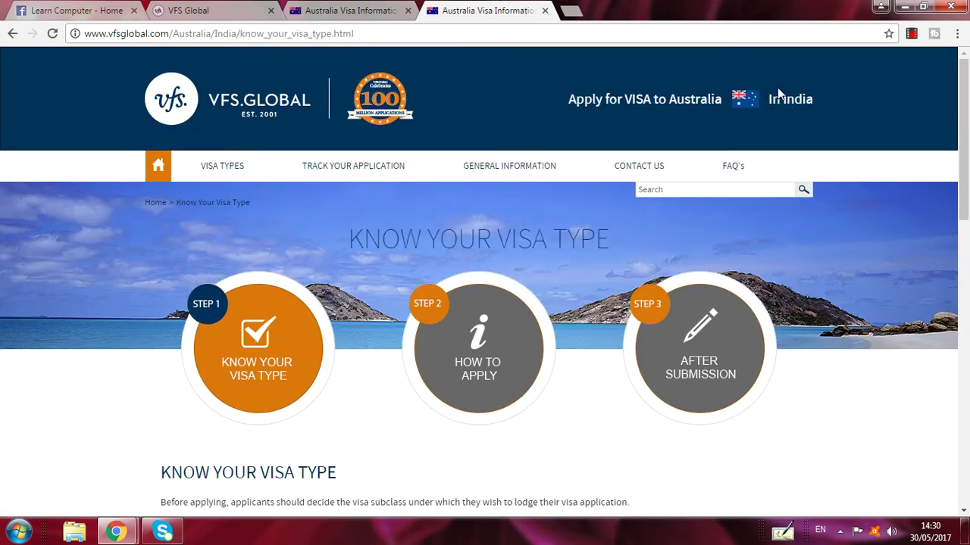
pyautogui.moveTo(966, 185); pyautogui.dragTo(967, 320)
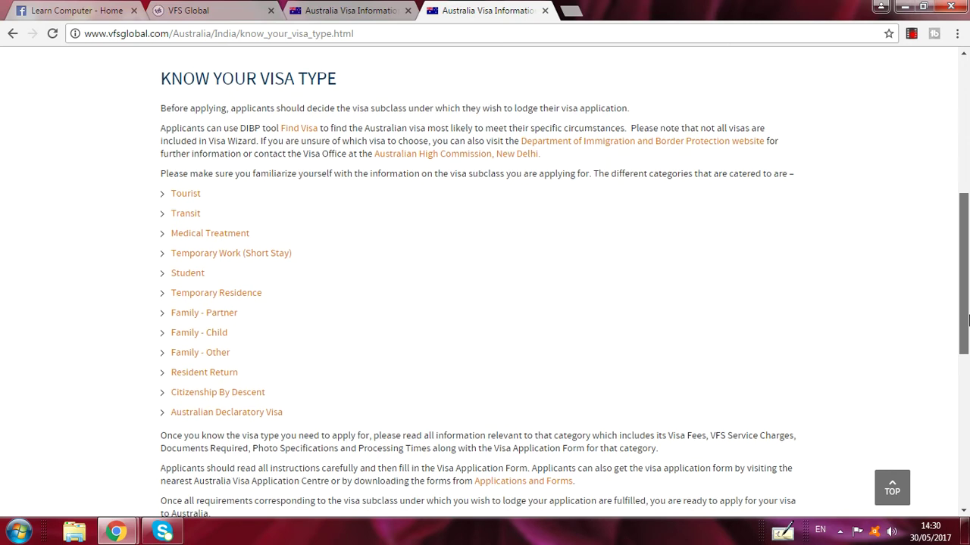
pyautogui.moveTo(967, 321); pyautogui.dragTo(967, 321)
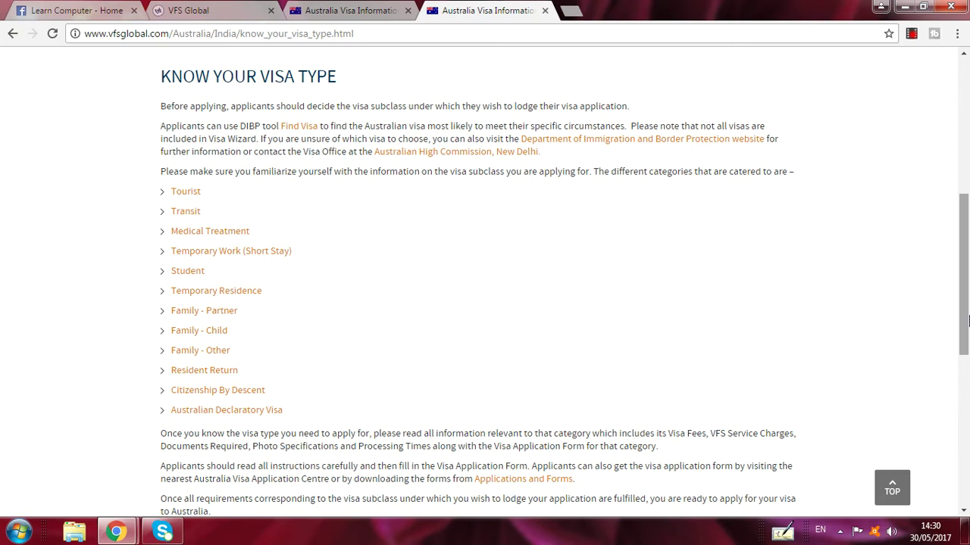
# Open the Tourist visa information and follow its 'Visitors – Online Applications' link.
pyautogui.click(186, 193)
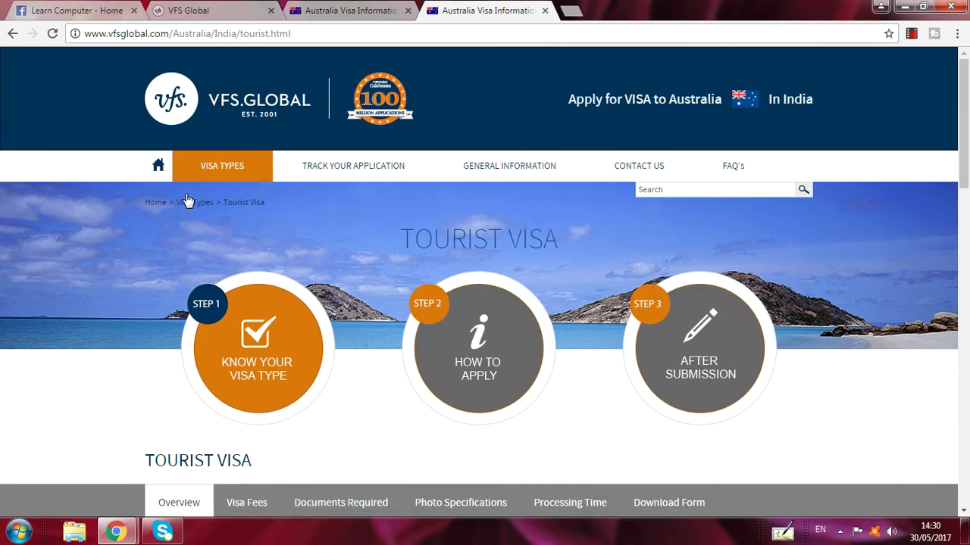
pyautogui.moveTo(962, 84); pyautogui.dragTo(967, 261)
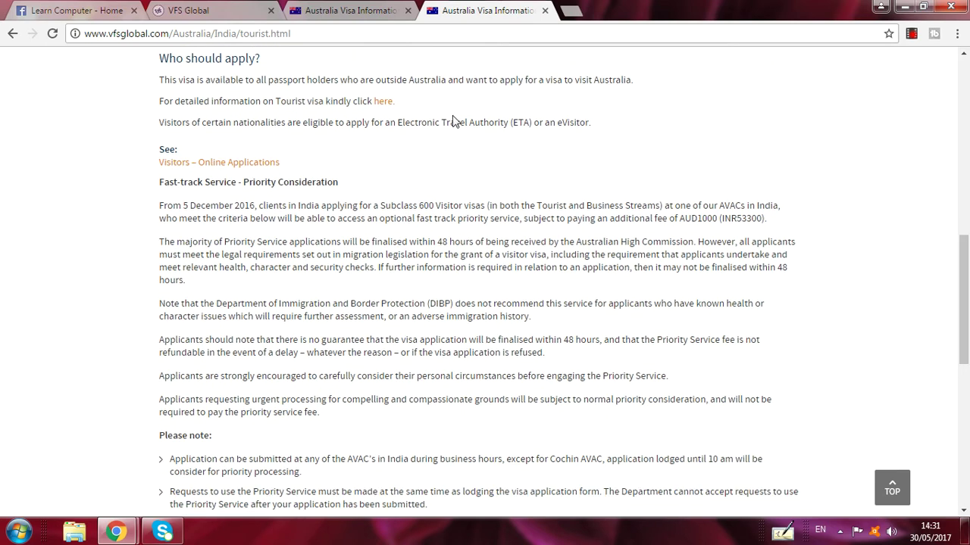
pyautogui.click(184, 164)
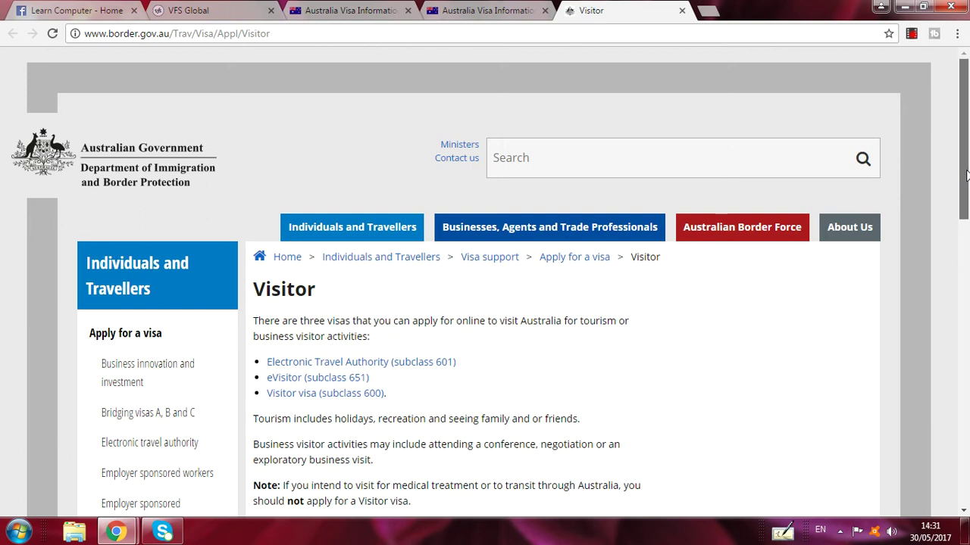
# Open the 'Visitor visa (subclass 600)' link from the list of three visitor visas.
pyautogui.scroll(-2, 966, 176)
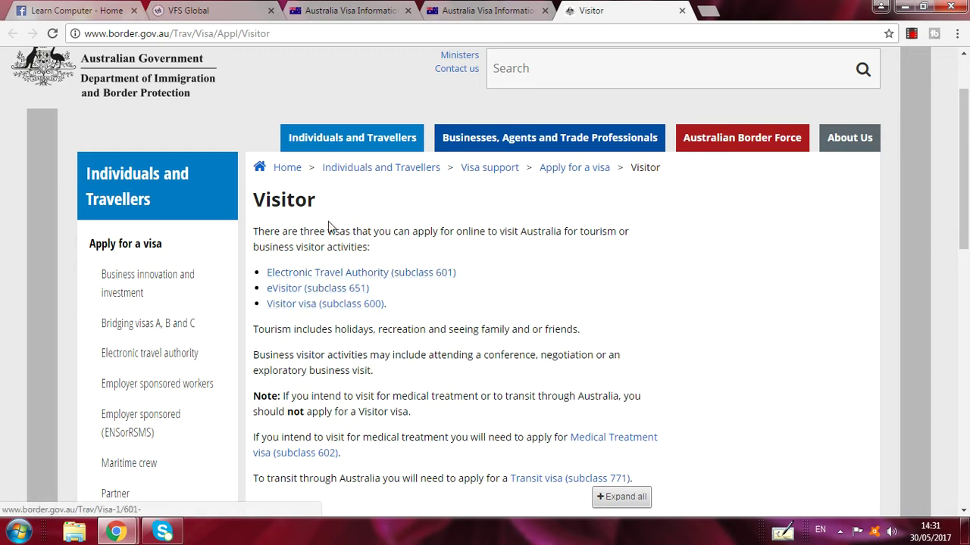
pyautogui.click(286, 306)
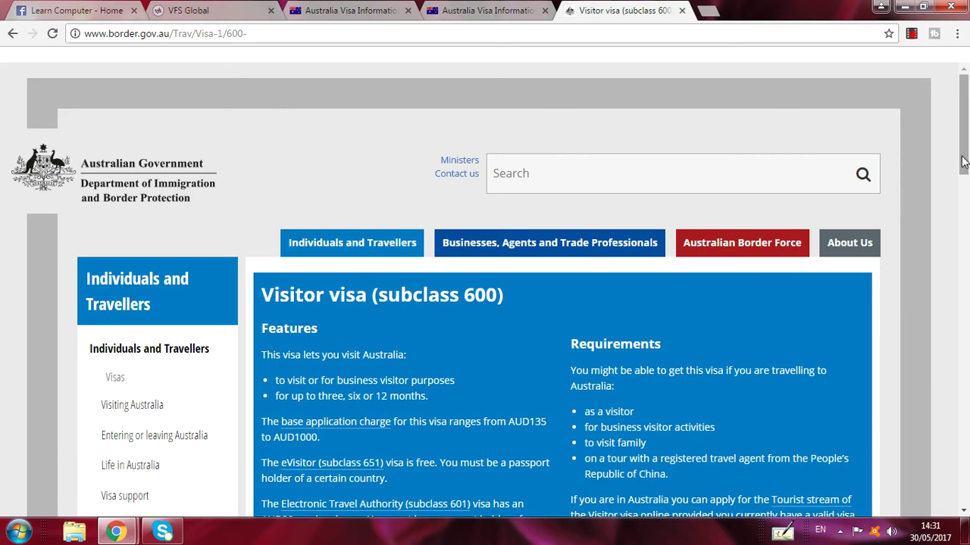
# Scroll past the Global visa processing times table to the 'A few more questions about you' section.
pyautogui.moveTo(963, 161); pyautogui.dragTo(965, 197)
pyautogui.moveTo(964, 197); pyautogui.dragTo(963, 252)
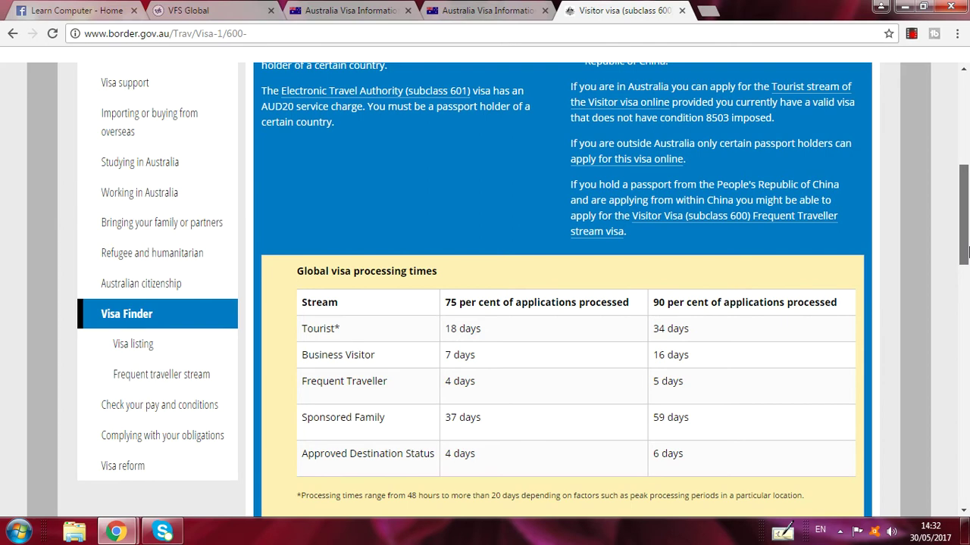
pyautogui.moveTo(964, 252); pyautogui.dragTo(965, 280)
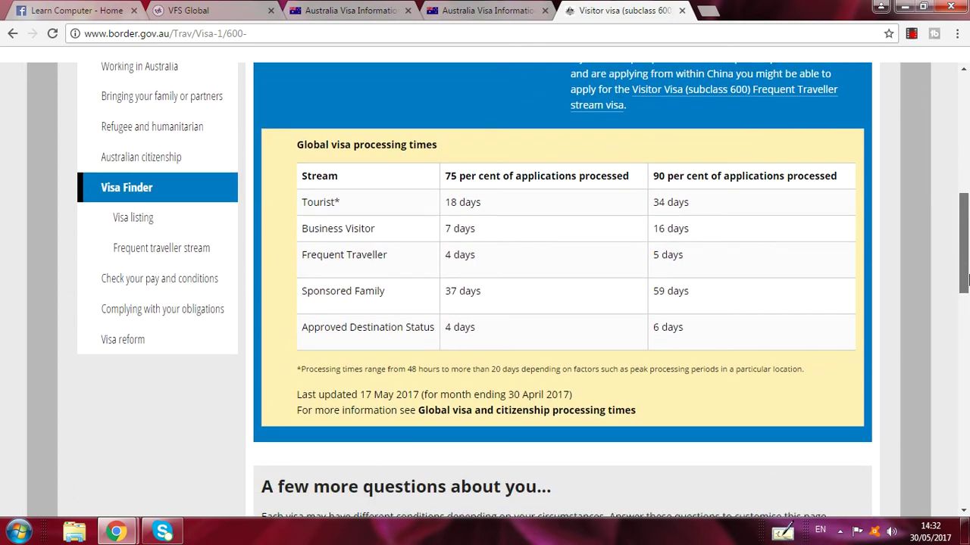
pyautogui.moveTo(965, 281); pyautogui.dragTo(965, 344)
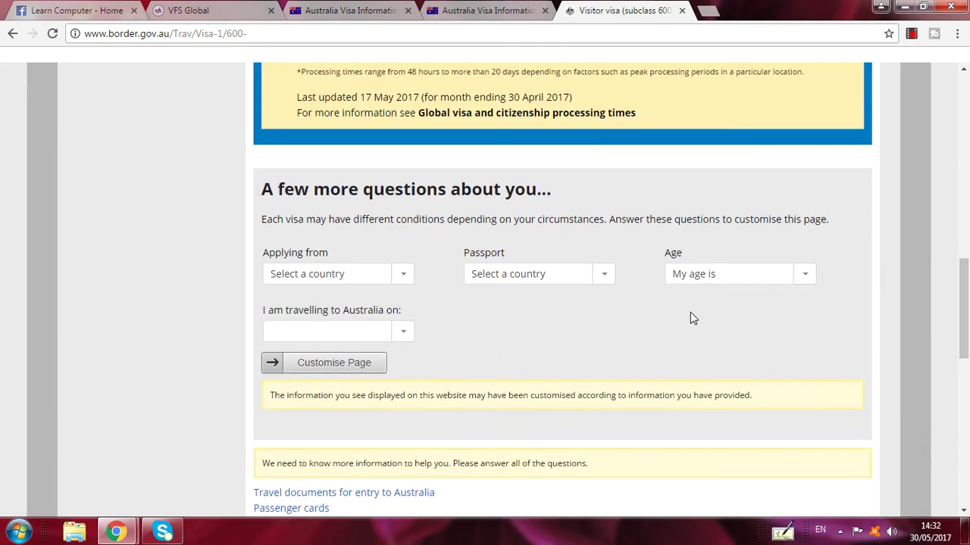
# Set both the applying-from country and passport country to India.
pyautogui.click(404, 276)
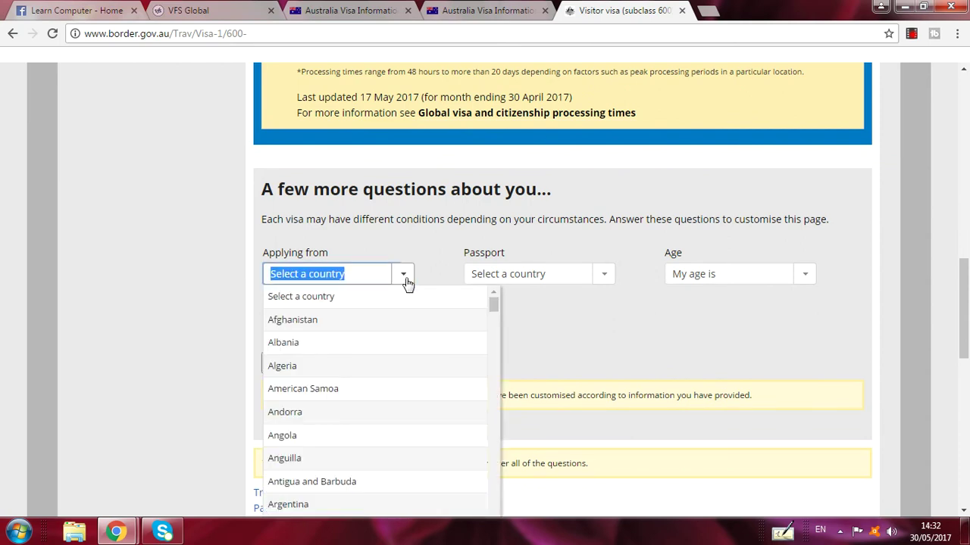
pyautogui.write('in')
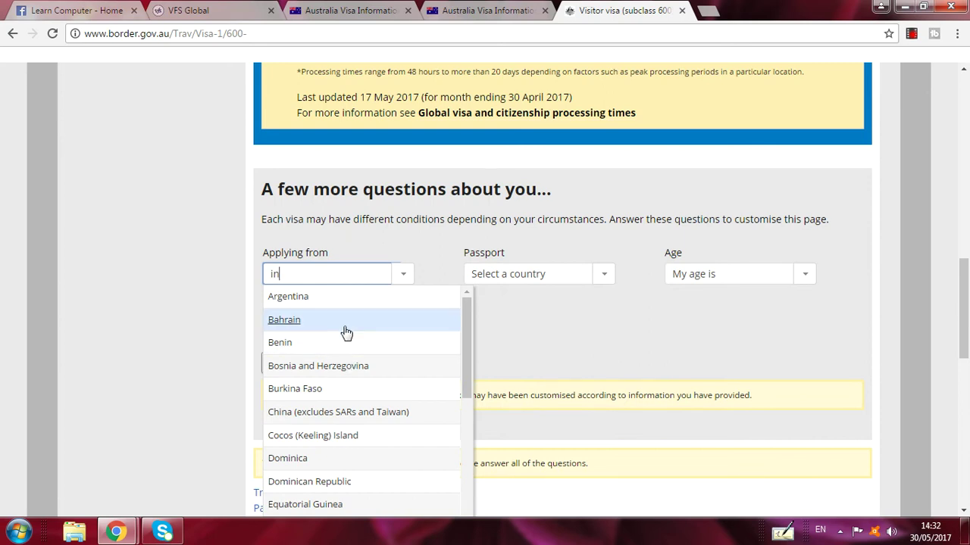
pyautogui.write('d')
pyautogui.click(277, 296)
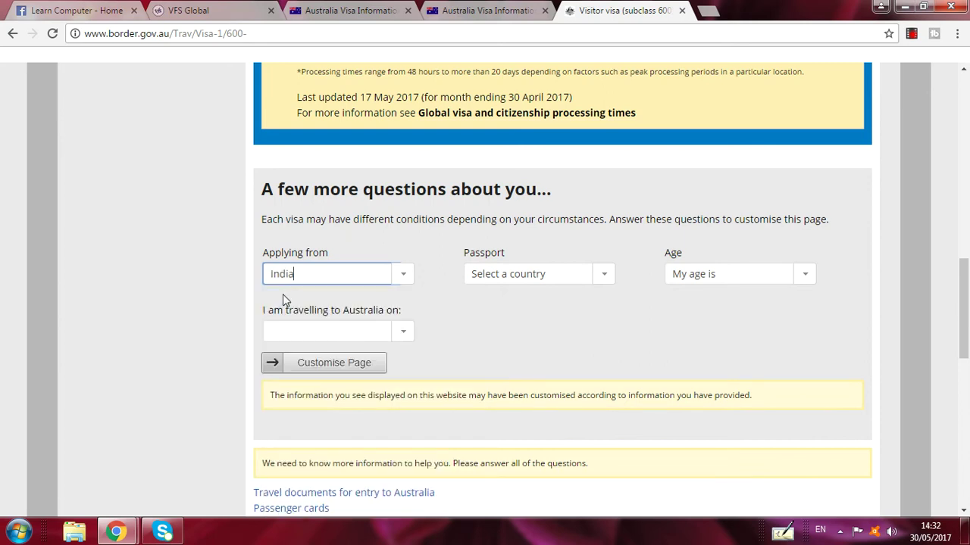
pyautogui.click(606, 274)
pyautogui.write('in')
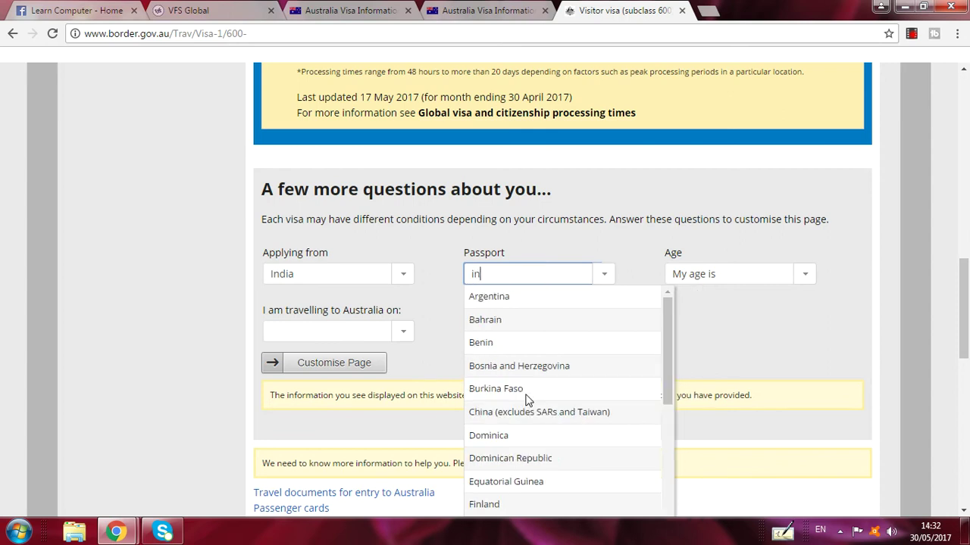
pyautogui.write('d')
pyautogui.click(506, 303)
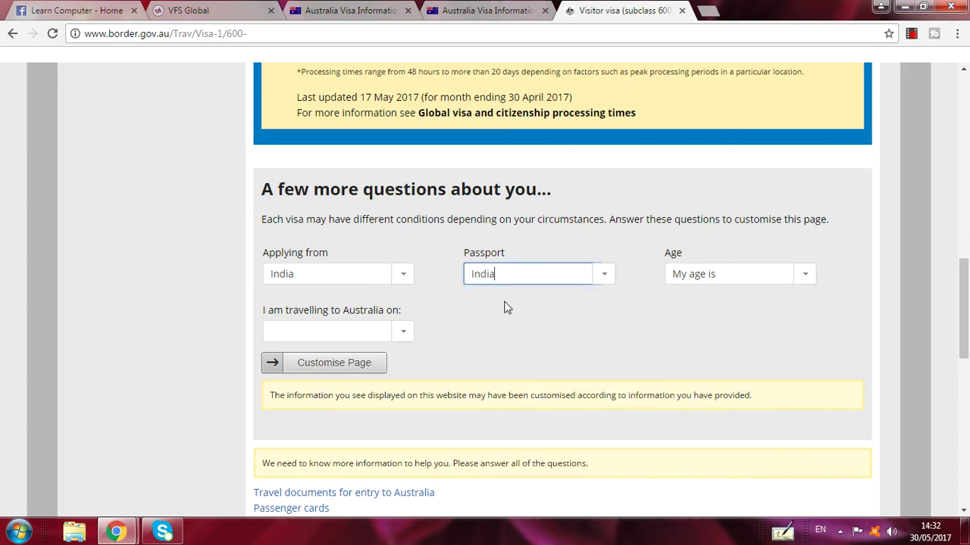
# Choose age 26-30 and holiday/visit family or friends, then customise the page.
pyautogui.click(807, 276)
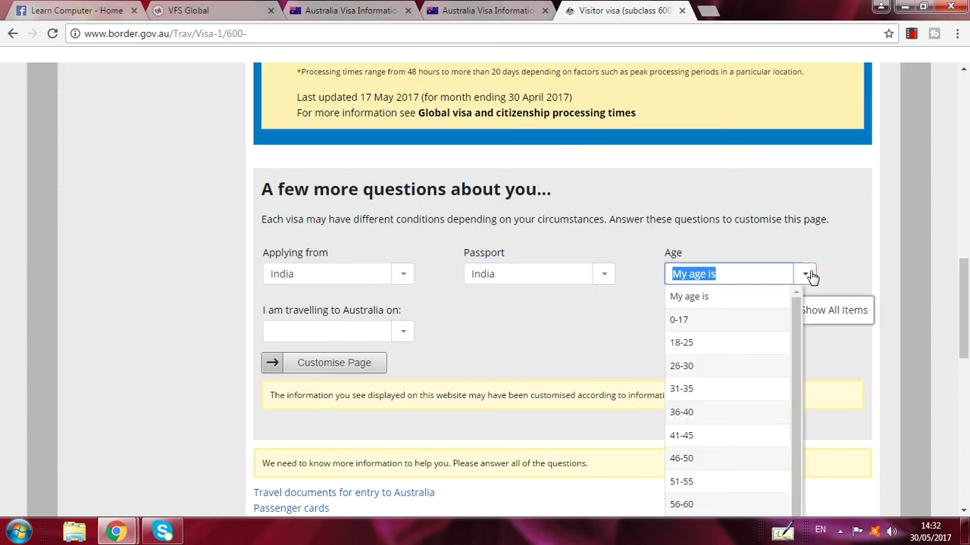
pyautogui.click(681, 367)
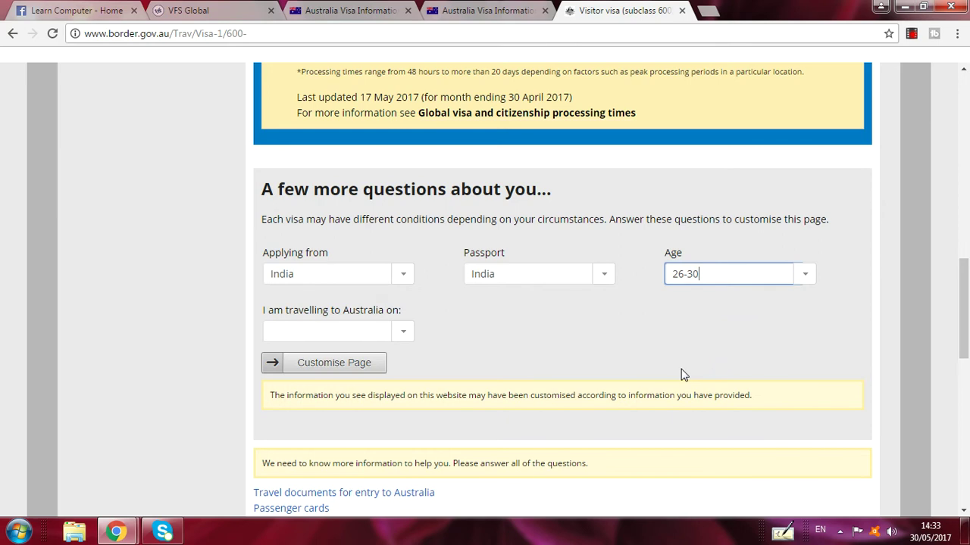
pyautogui.click(405, 334)
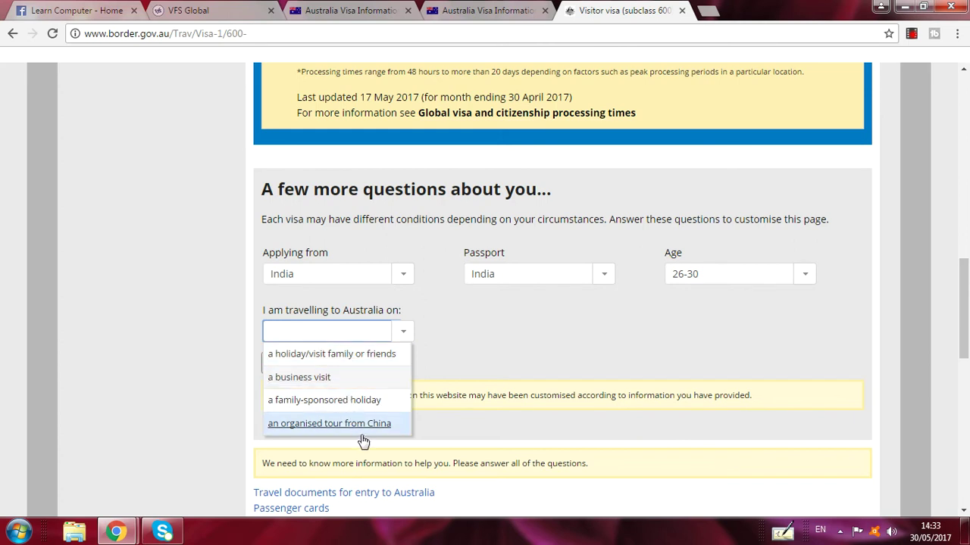
pyautogui.click(315, 356)
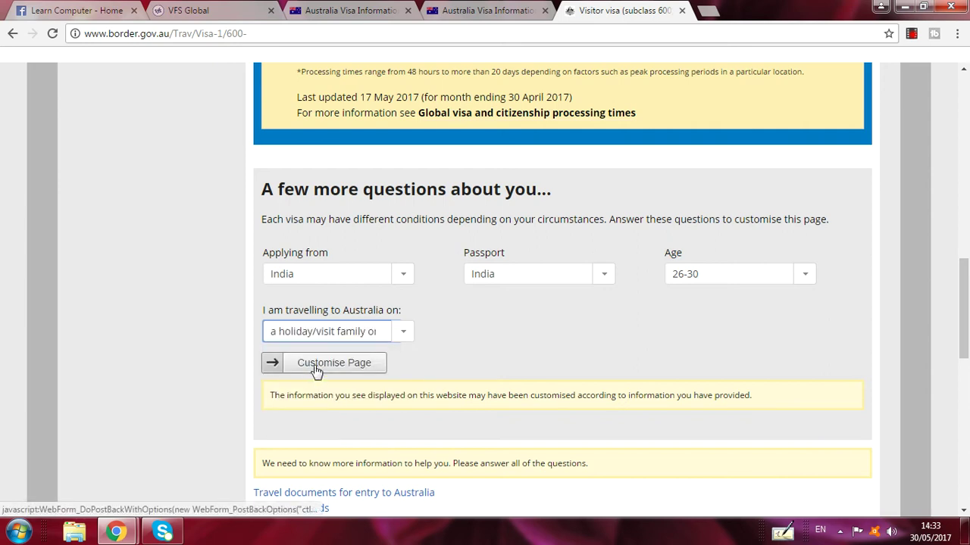
pyautogui.click(316, 366)
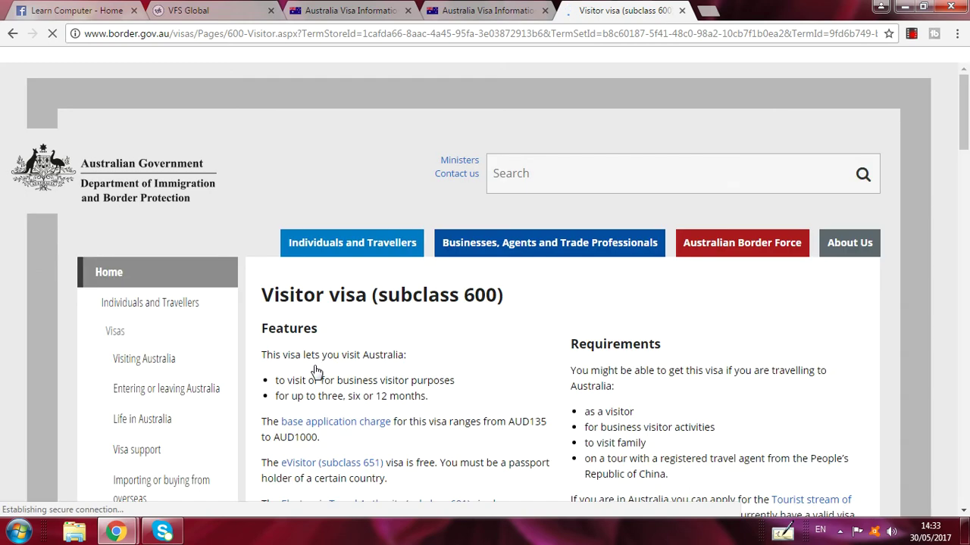
# Scroll down the reloaded, customised Visitor visa (subclass 600) page.
pyautogui.moveTo(966, 141); pyautogui.dragTo(962, 165)
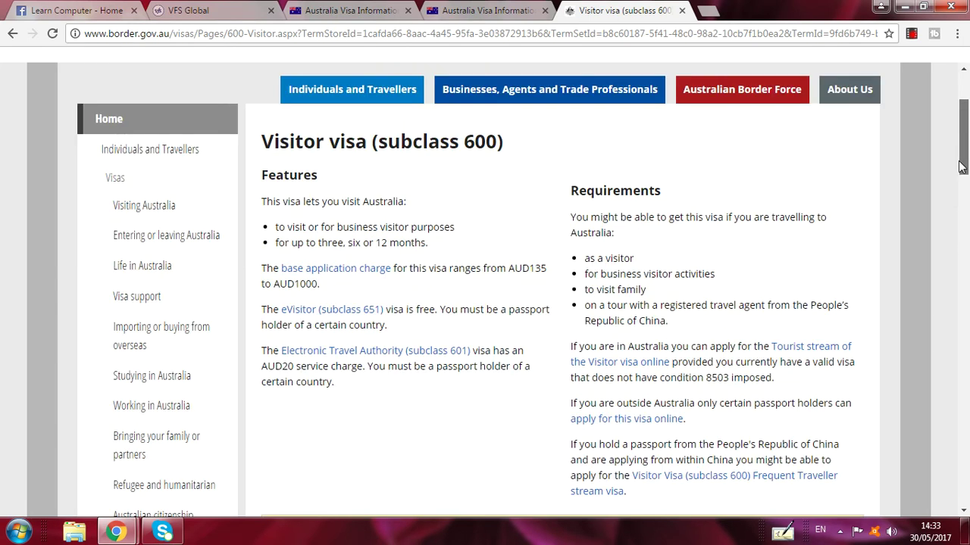